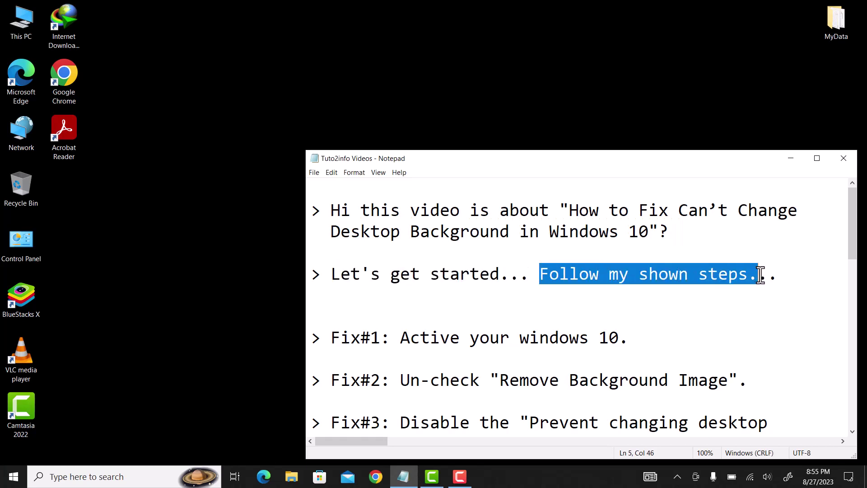
# - Minimize the Notepad notes and open the Personalization settings from the desktop
pyautogui.click(791, 158)
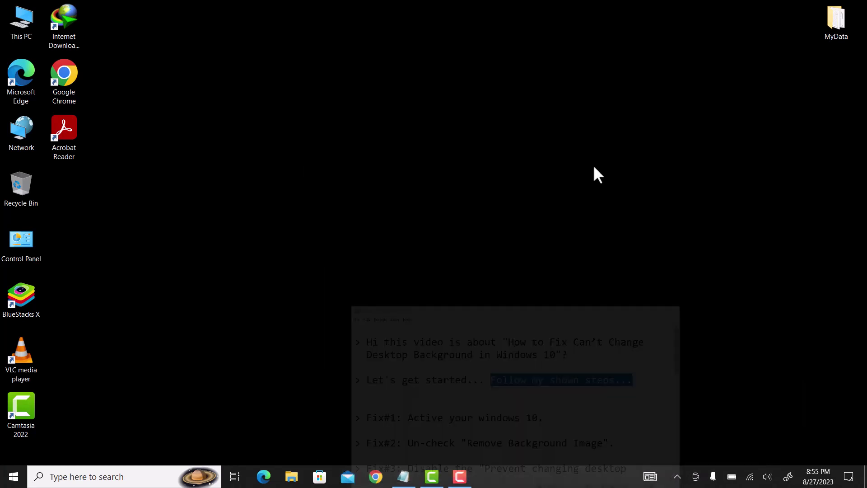
pyautogui.rightClick(331, 150)
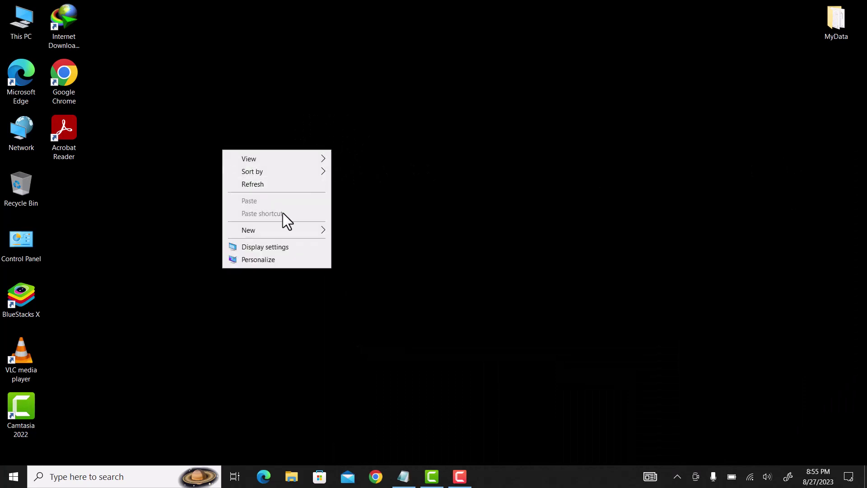
pyautogui.click(273, 259)
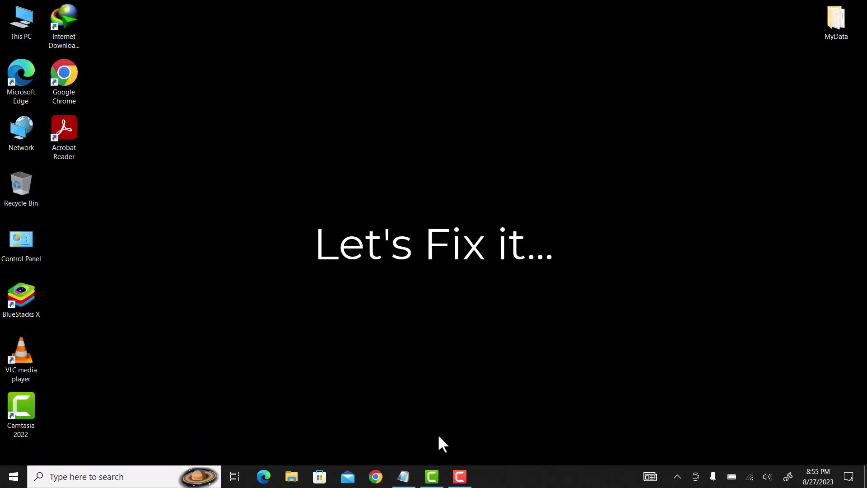
# - Highlight the Fix#1 text about activating Windows 10 in the Notepad notes, and minimize the notes
pyautogui.click(403, 477)
pyautogui.moveTo(332, 338); pyautogui.dragTo(659, 333)
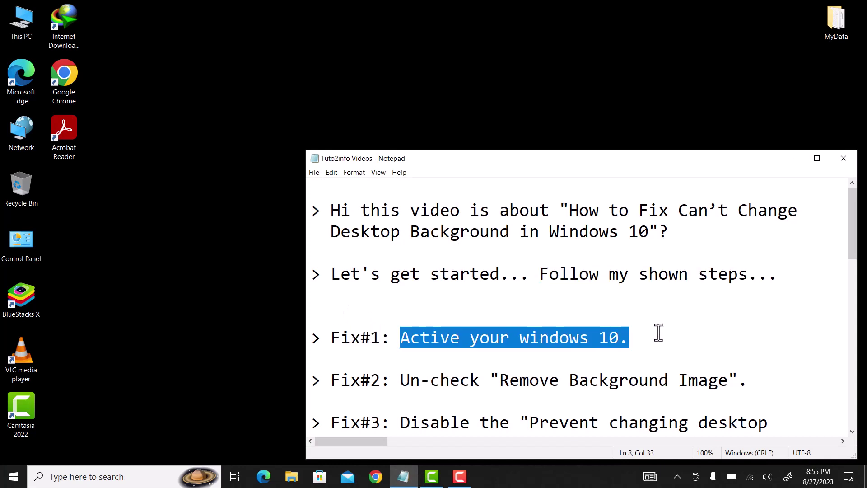
pyautogui.click(790, 159)
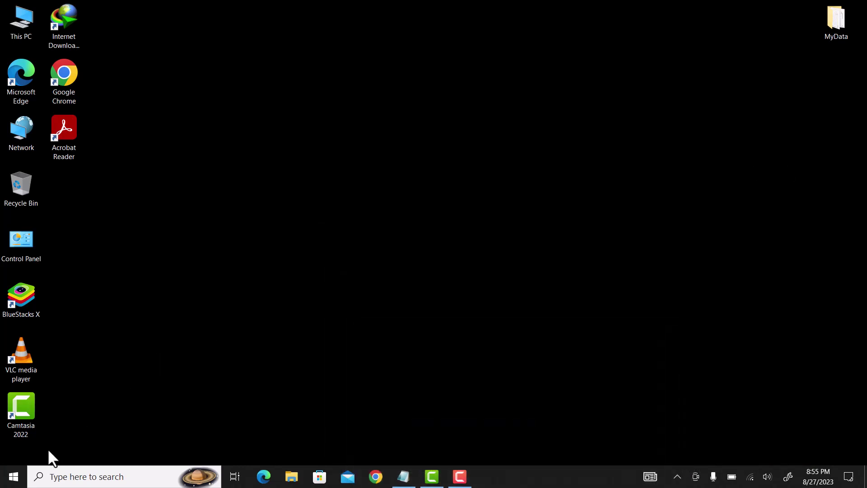
# - Check the Windows activation status under Update & Security in Windows Settings, and close Settings
pyautogui.click(14, 477)
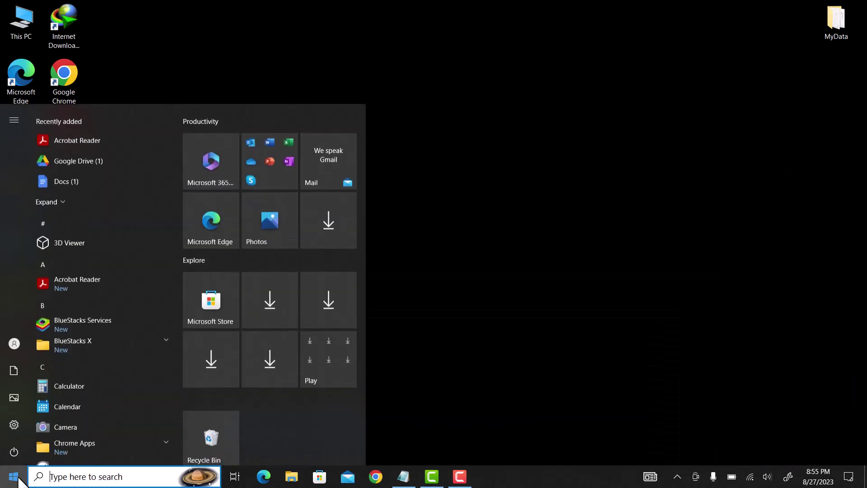
pyautogui.moveTo(17, 429)
pyautogui.click(60, 427)
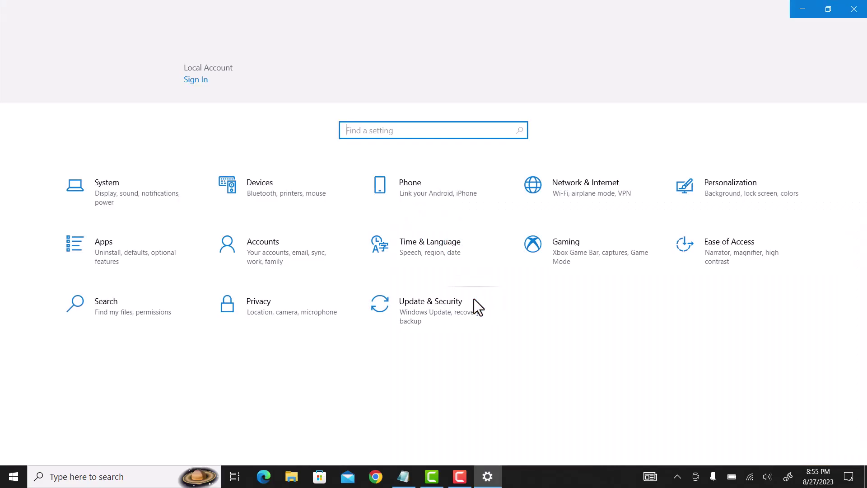
pyautogui.click(435, 314)
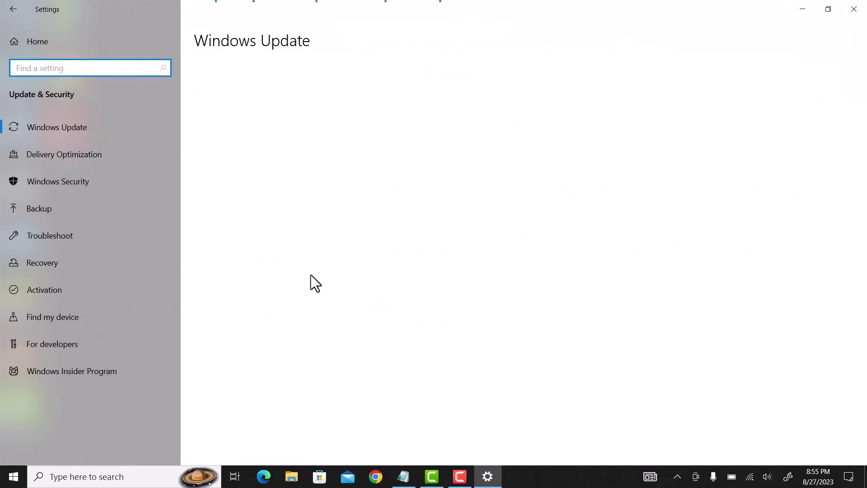
pyautogui.click(89, 289)
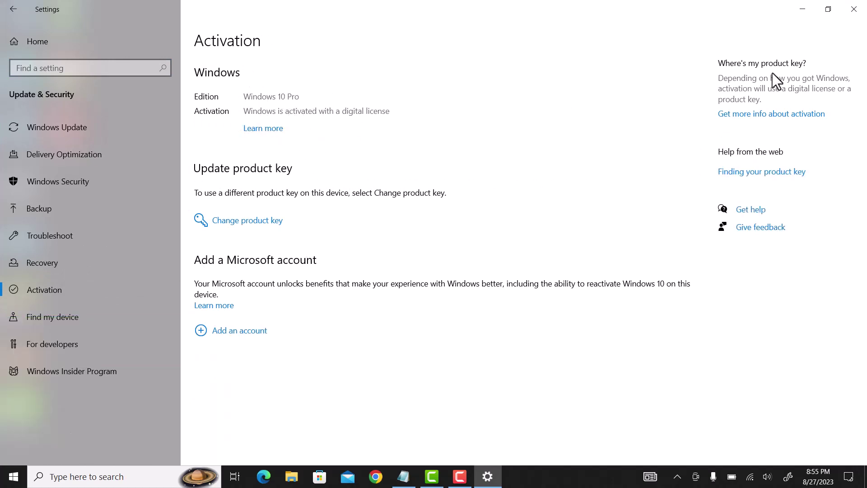
pyautogui.click(854, 10)
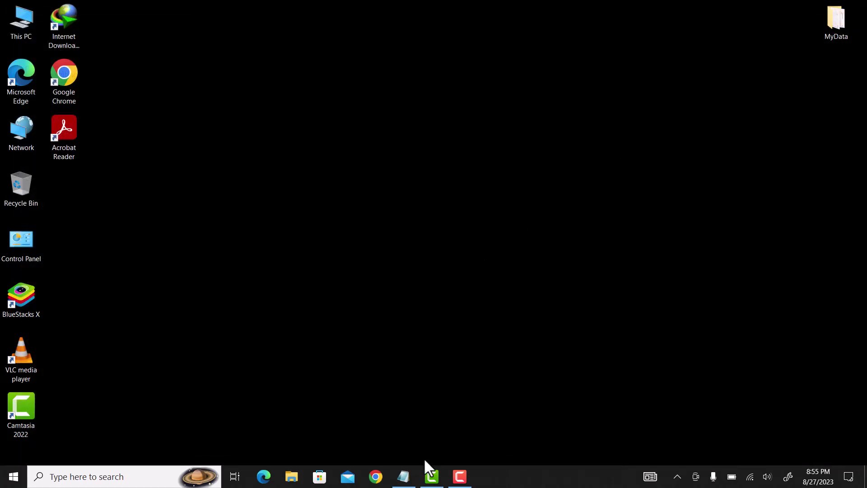
# - Highlight the Fix#2 text about unchecking "Remove Background Image" in the Notepad notes, and minimize the notes
pyautogui.click(404, 477)
pyautogui.scroll(-1, 395, 289)
pyautogui.moveTo(331, 316); pyautogui.dragTo(745, 324)
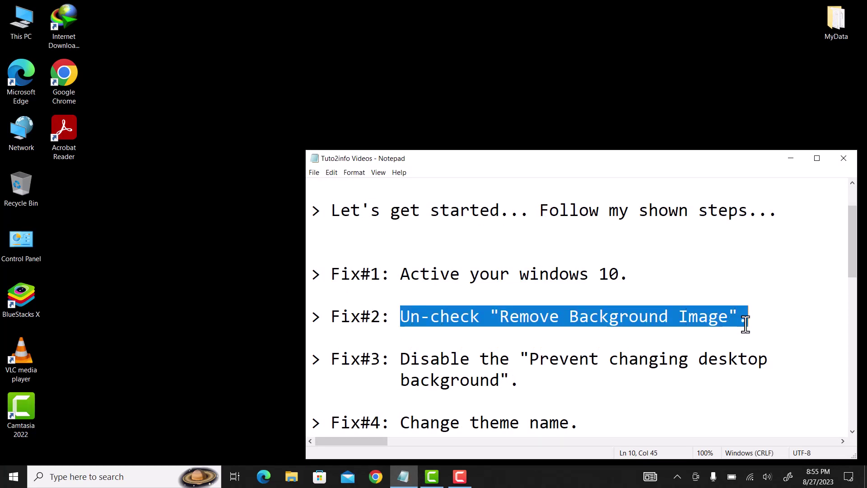
pyautogui.click(791, 161)
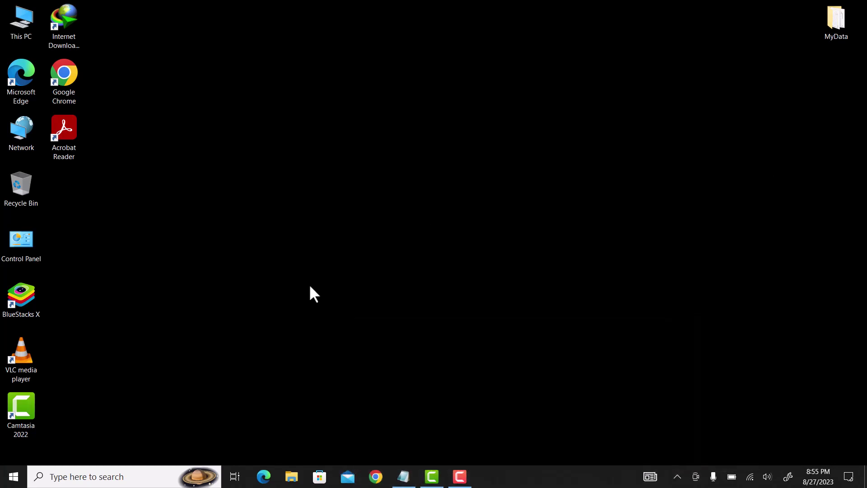
# - Turn off "Remove background images (where available)" in Control Panel's Ease of Access visual display options, apply it, and close Control Panel
pyautogui.doubleClick(26, 245)
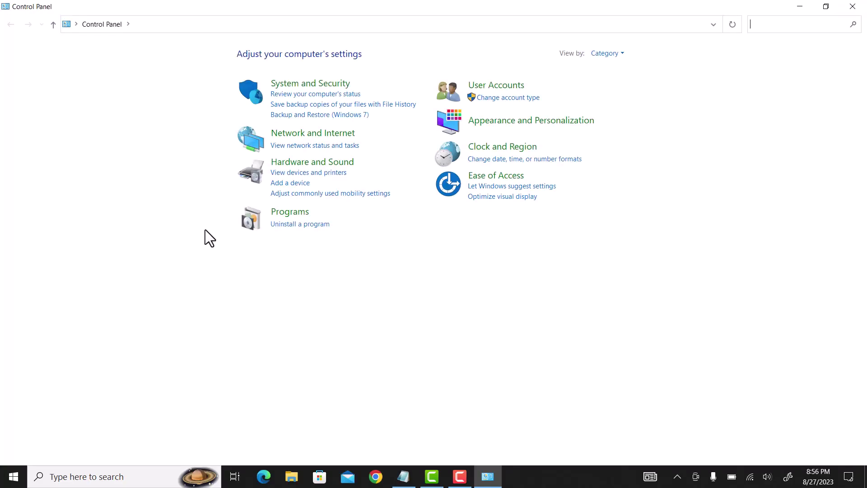
pyautogui.click(502, 197)
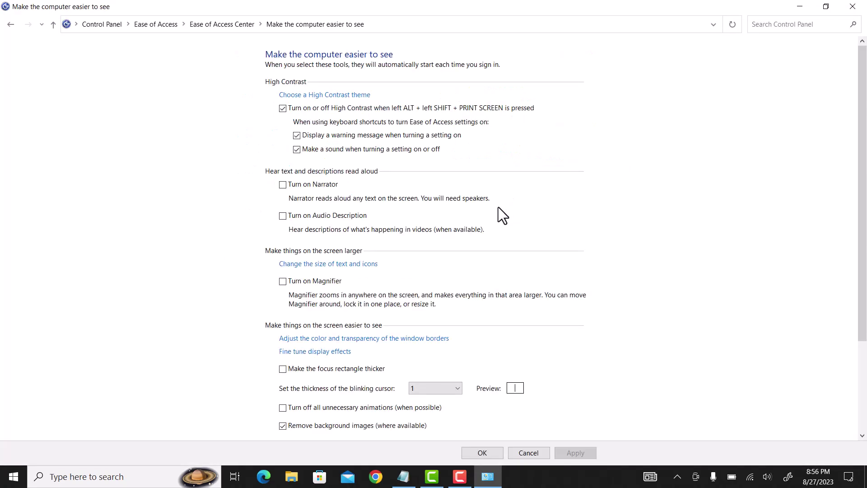
pyautogui.scroll(-5, 582, 153)
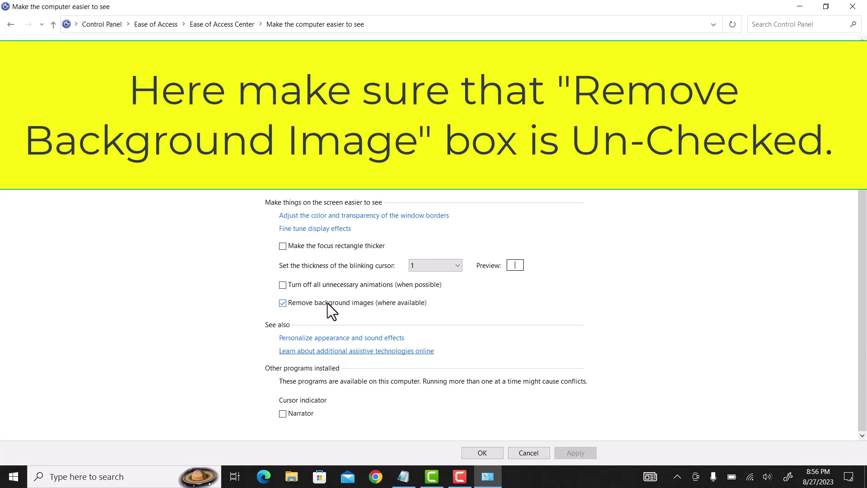
pyautogui.click(282, 303)
pyautogui.click(574, 453)
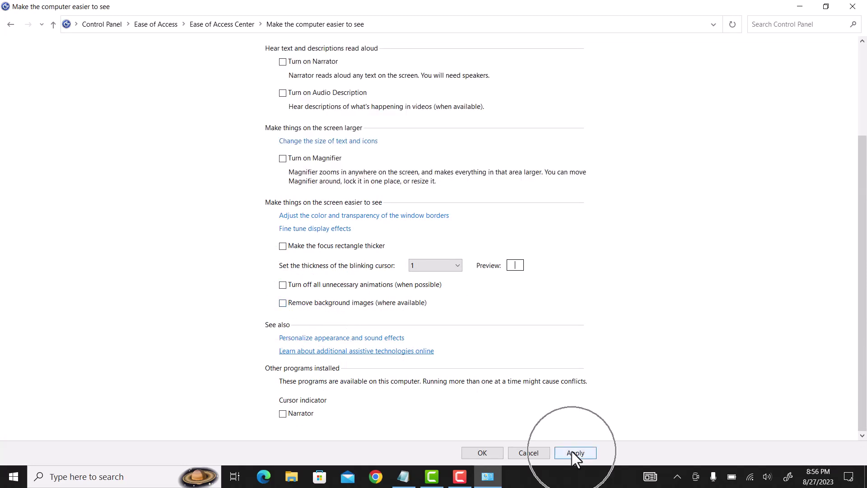
pyautogui.click(492, 454)
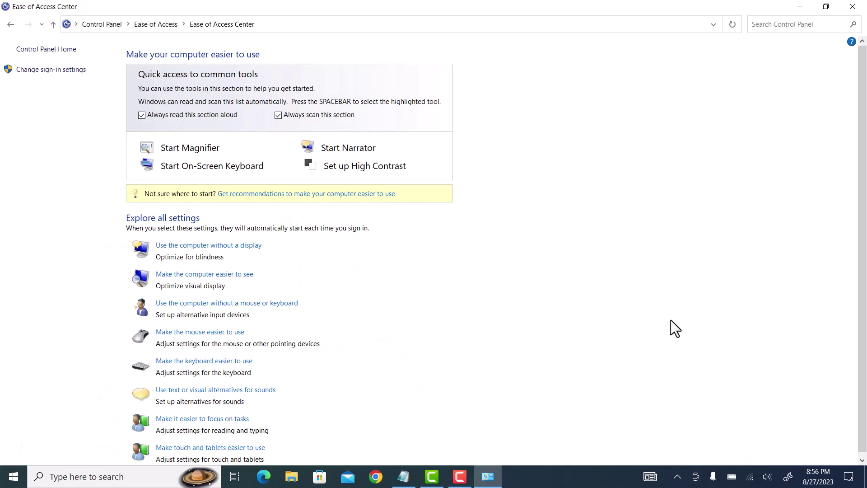
pyautogui.click(853, 6)
# - Highlight the Fix#3 text about disabling "Prevent changing desktop background" in the Notepad notes
pyautogui.click(403, 475)
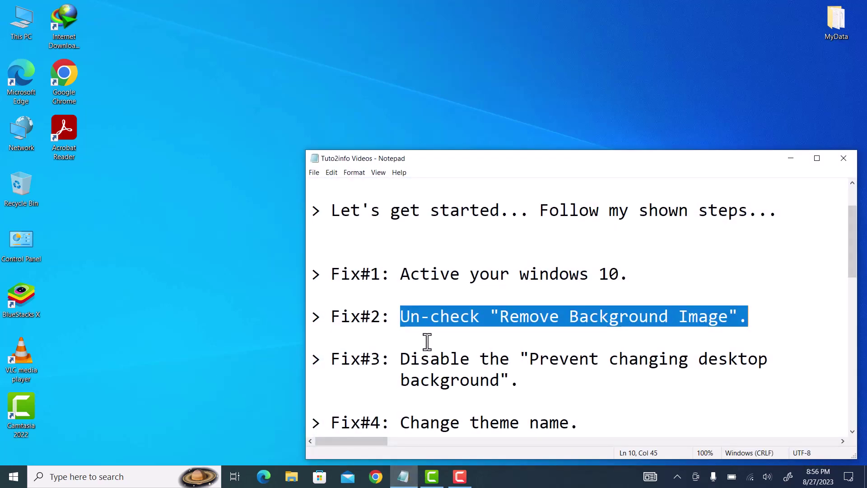
pyautogui.scroll(-1, 426, 343)
pyautogui.moveTo(330, 294); pyautogui.dragTo(788, 295)
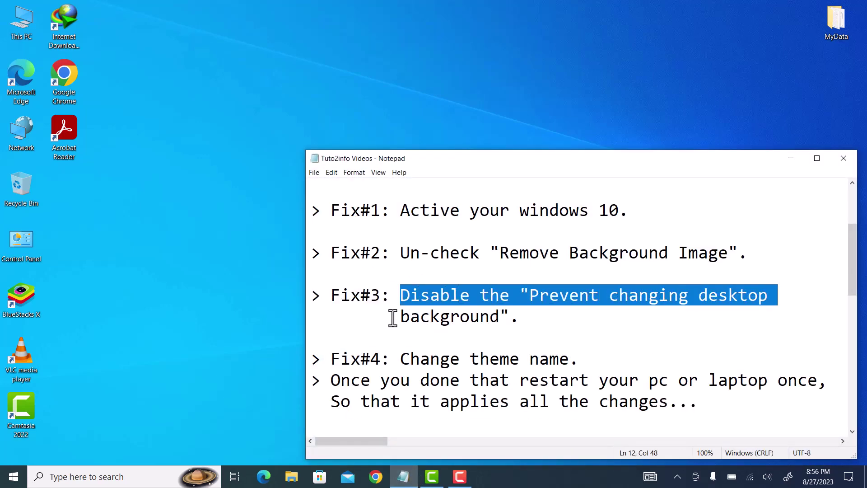
pyautogui.moveTo(394, 315); pyautogui.dragTo(544, 315)
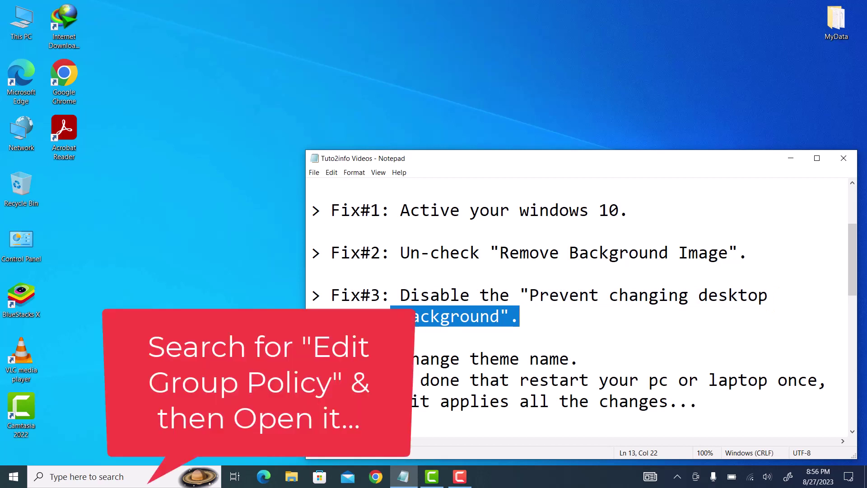
# - Search Windows for "group", open Edit group policy, and maximize the Local Group Policy Editor window
pyautogui.click(85, 477)
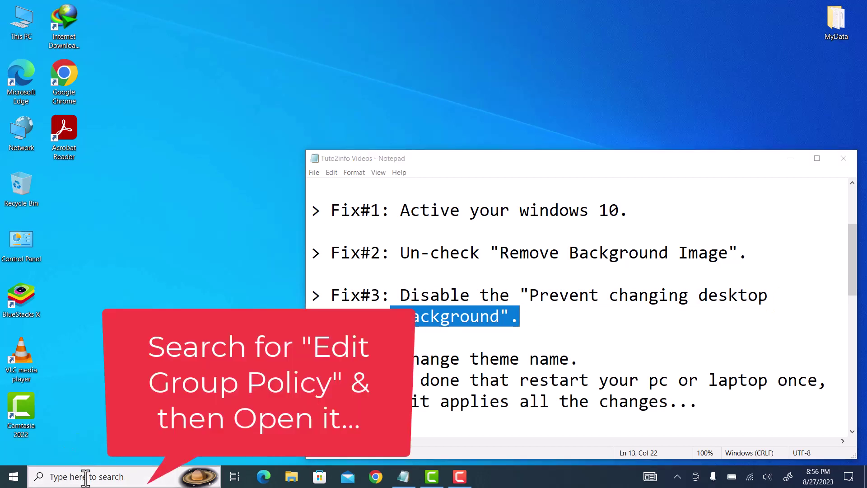
pyautogui.write('group')
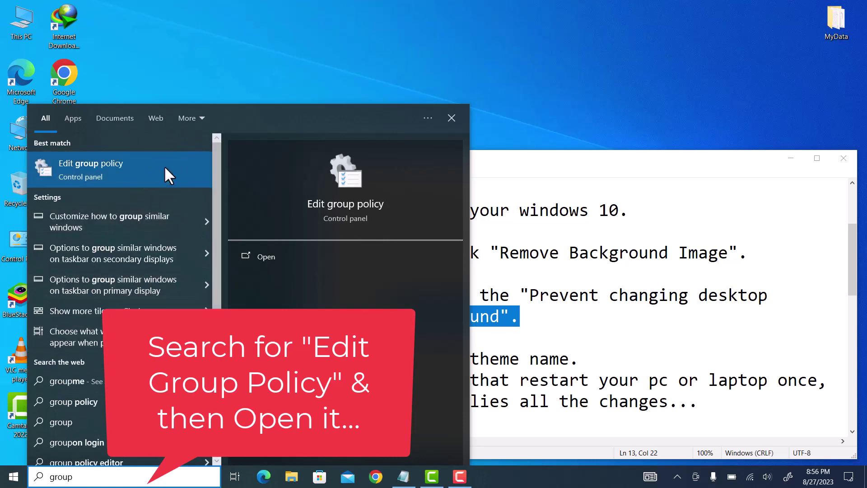
pyautogui.click(165, 168)
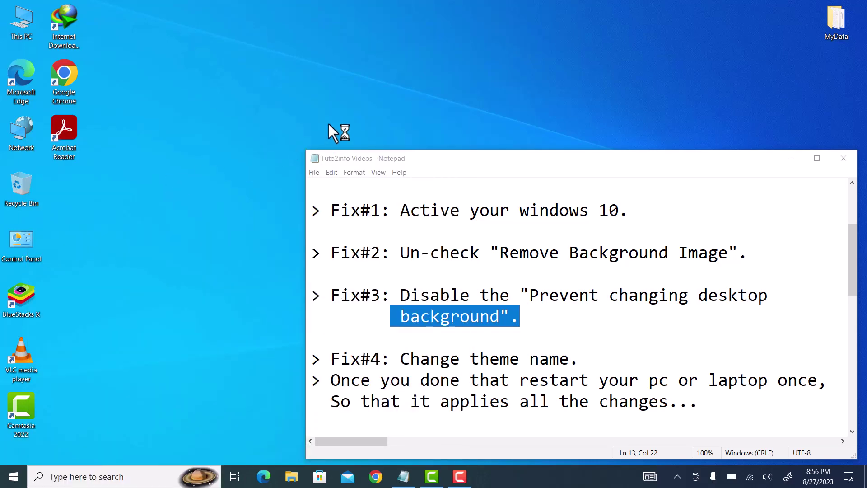
pyautogui.doubleClick(346, 95)
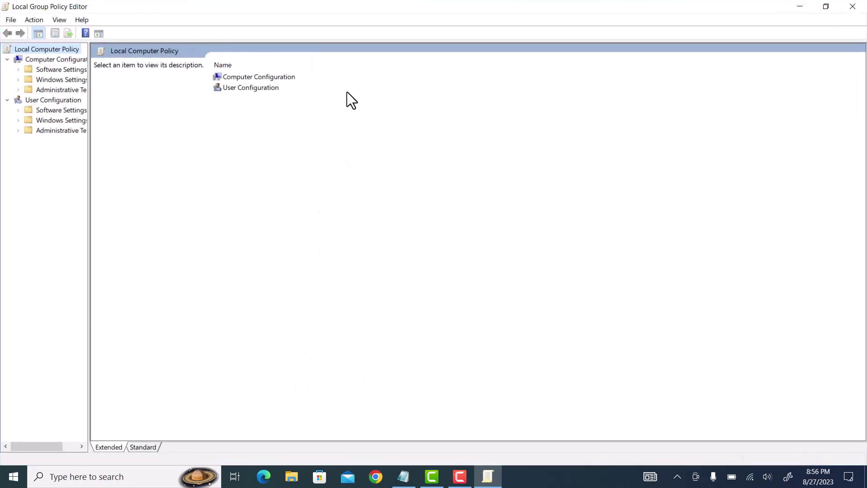
# - Widen the policy tree and open the Personalization folder within User Configuration's Administrative Templates, Control Panel
pyautogui.moveTo(88, 154); pyautogui.dragTo(169, 154)
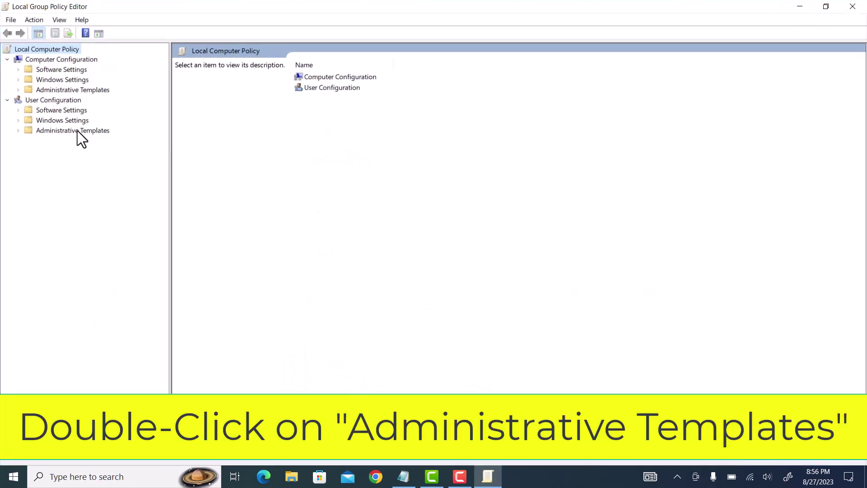
pyautogui.doubleClick(77, 131)
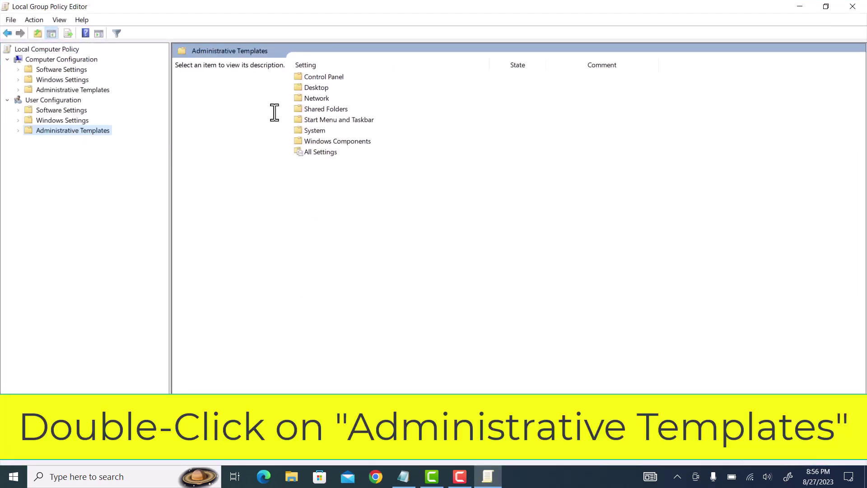
pyautogui.click(324, 76)
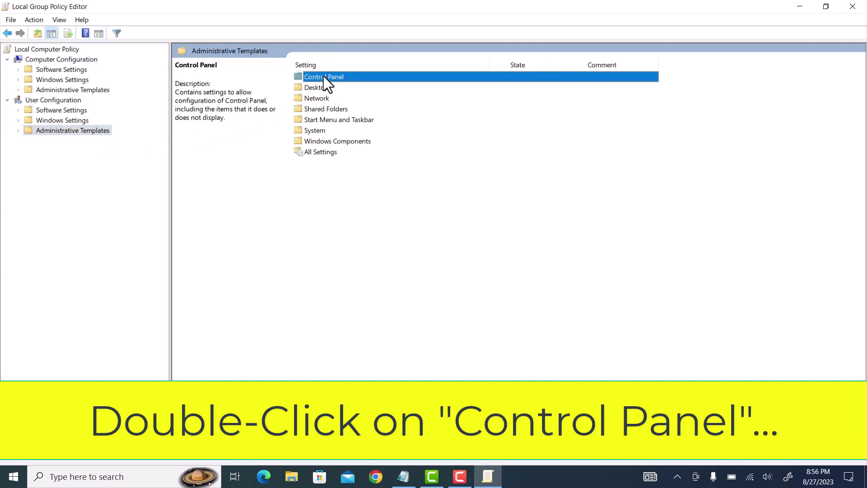
pyautogui.doubleClick(323, 76)
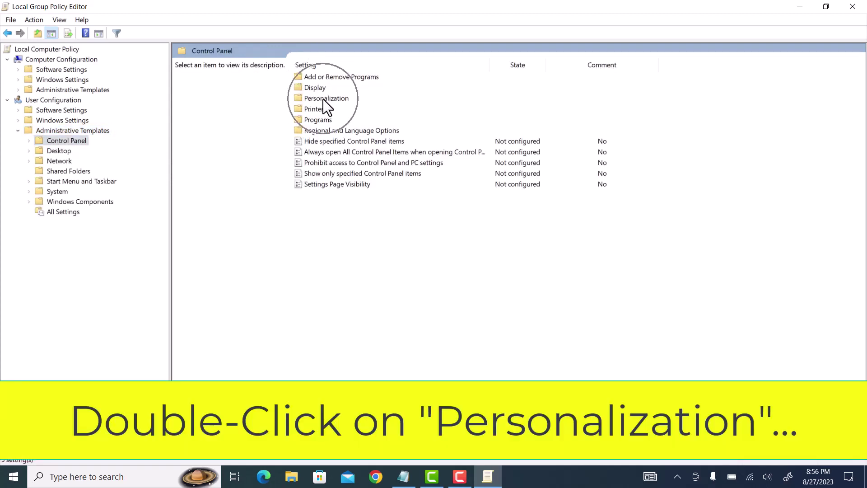
pyautogui.doubleClick(324, 99)
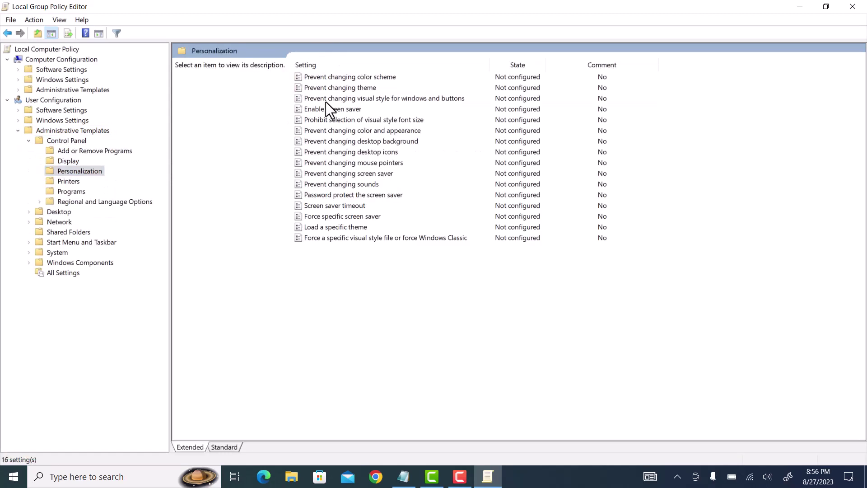
# - Set the "Prevent changing desktop background" policy to Disabled, apply it, and close the Local Group Policy Editor
pyautogui.click(343, 141)
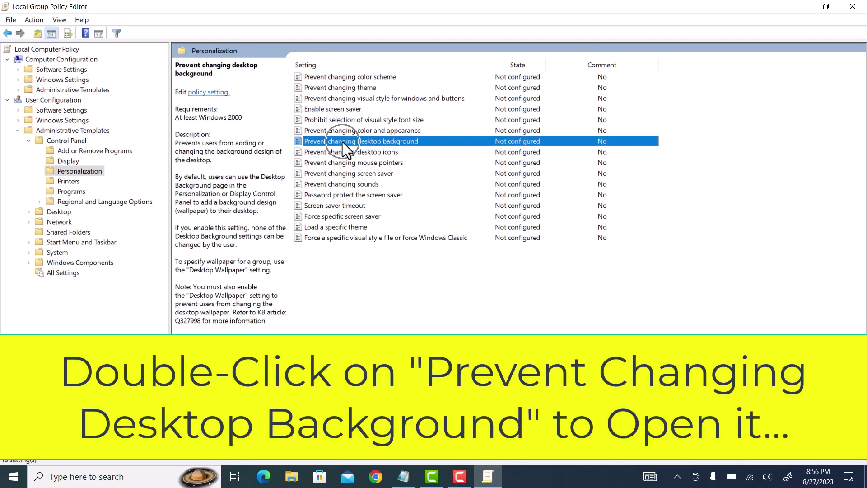
pyautogui.doubleClick(342, 142)
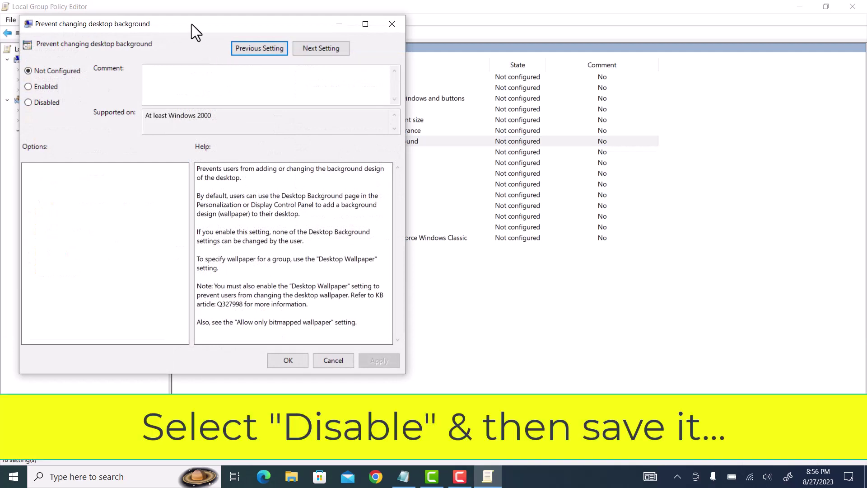
pyautogui.moveTo(192, 24); pyautogui.dragTo(283, 26)
pyautogui.click(134, 110)
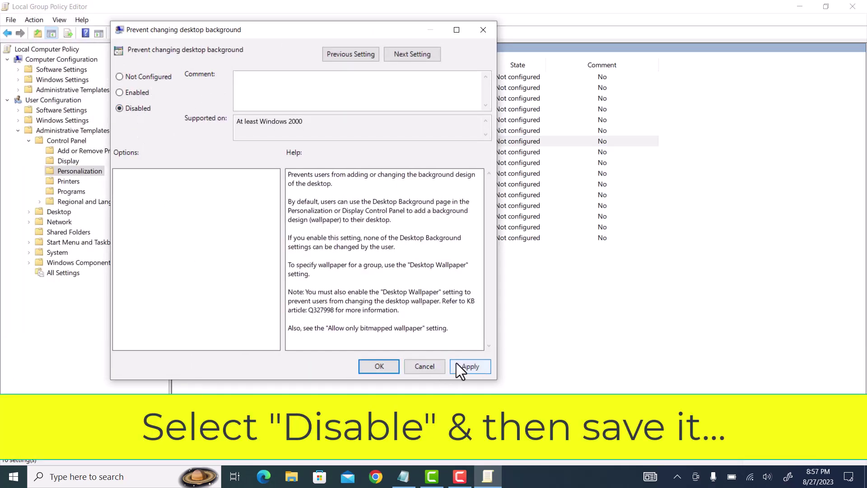
pyautogui.click(468, 365)
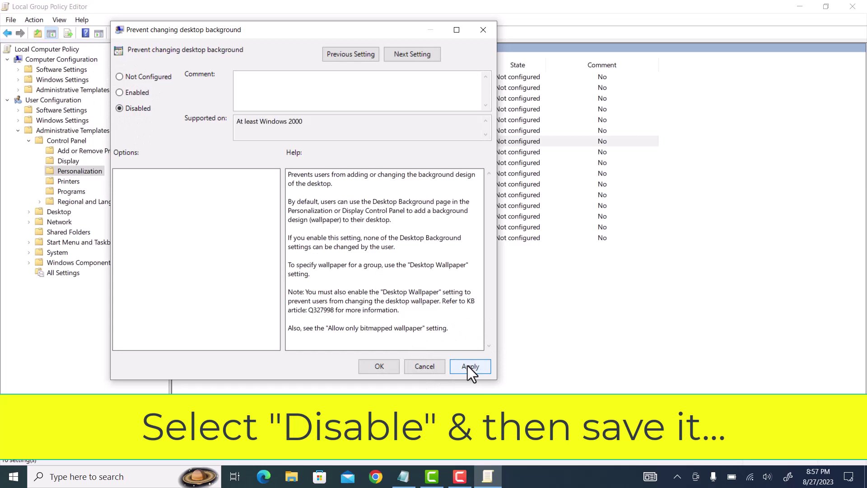
pyautogui.click(379, 366)
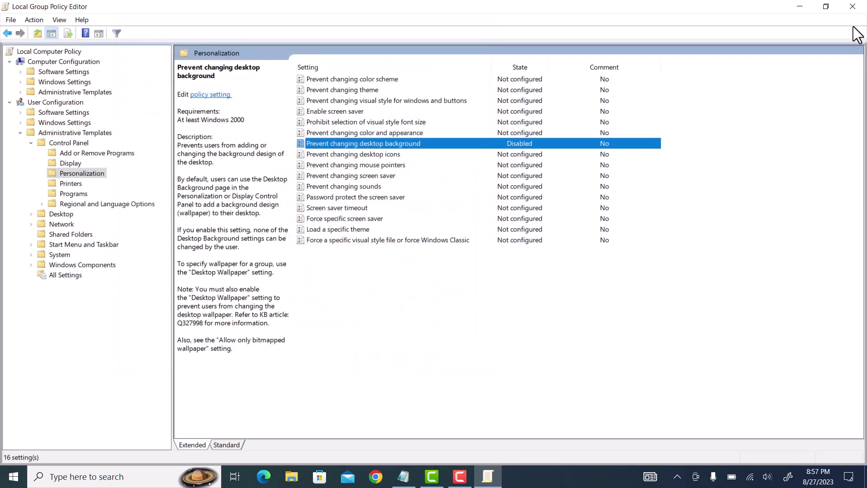
pyautogui.click(852, 7)
# - Highlight the Fix#4 text "Change theme name." in the Notepad notes and minimize Notepad
pyautogui.scroll(-2, 442, 286)
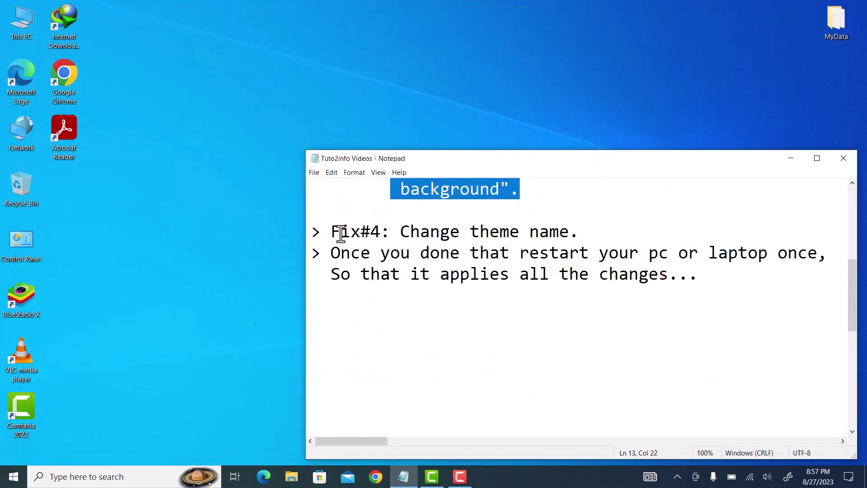
pyautogui.moveTo(332, 232); pyautogui.dragTo(602, 235)
pyautogui.click(791, 159)
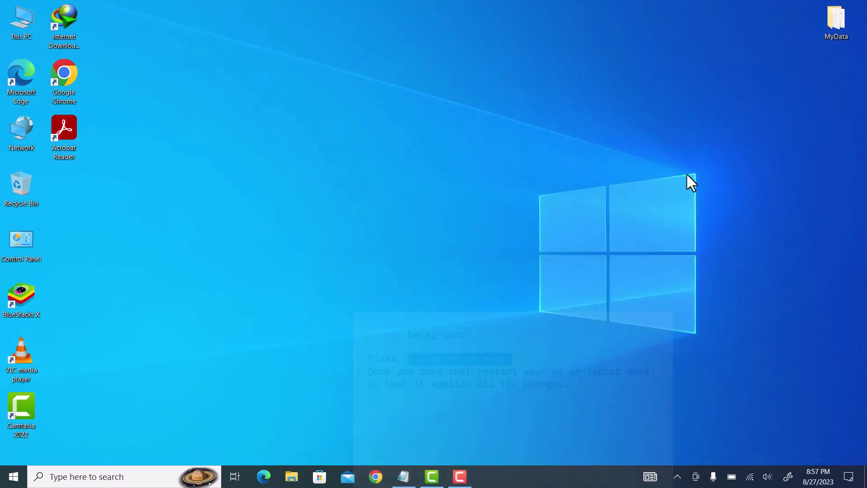
# - Open the %appdata% folder through the Run dialog
pyautogui.press('super+r')
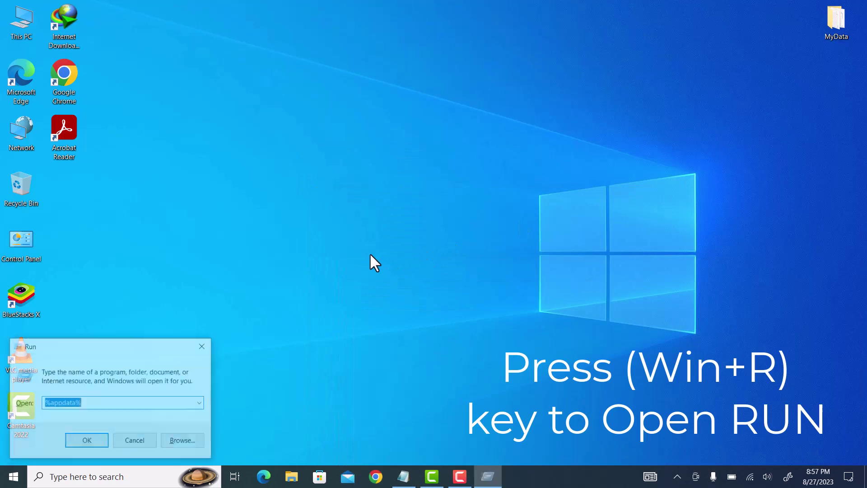
pyautogui.click(70, 409)
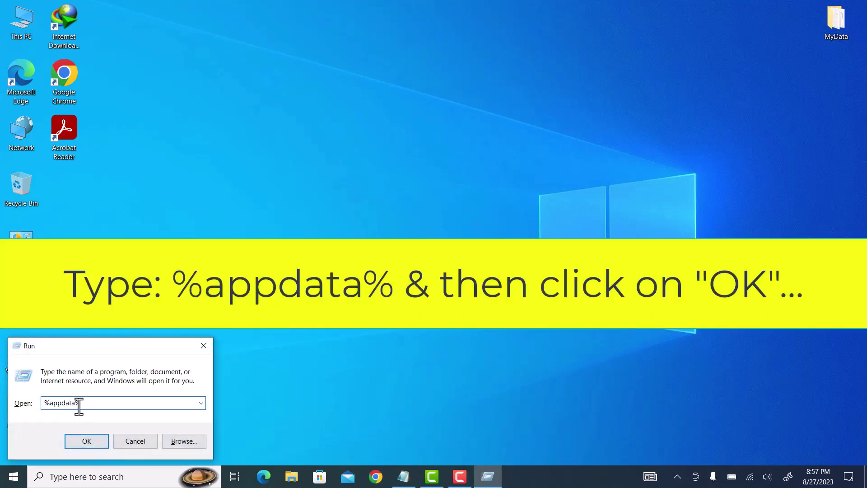
pyautogui.moveTo(91, 403); pyautogui.dragTo(38, 405)
pyautogui.click(62, 403)
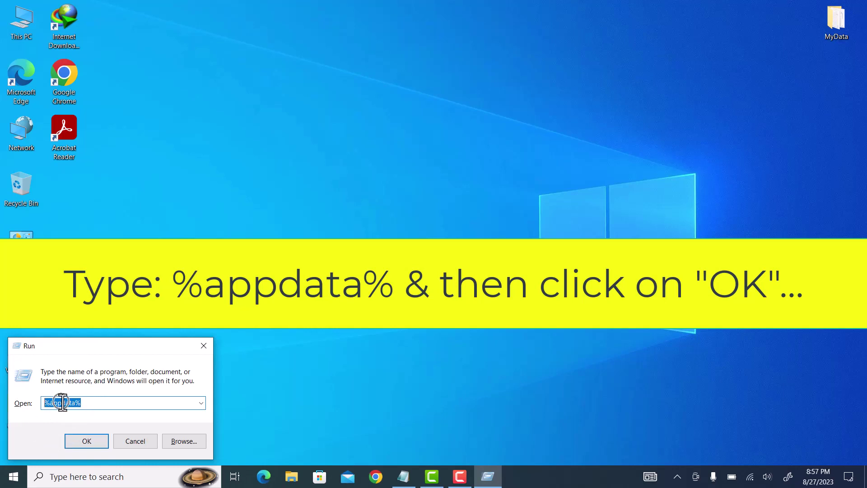
pyautogui.click(87, 440)
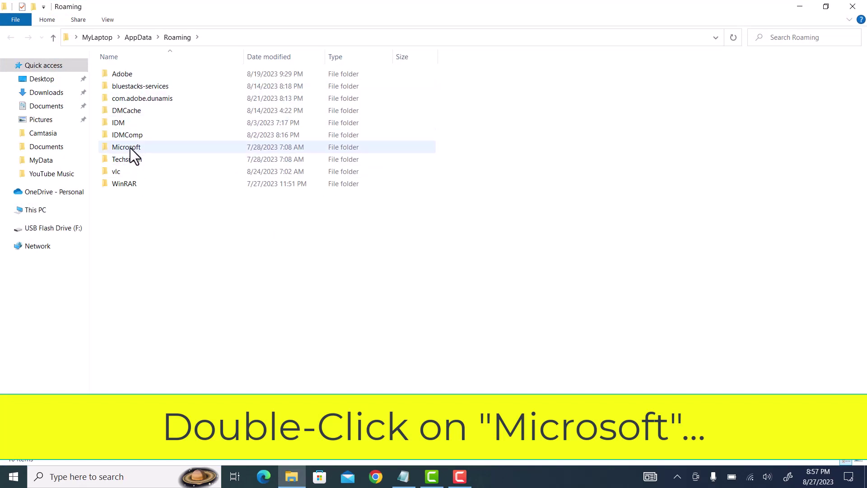
# - Open the Themes folder inside Microsoft, Windows within the Roaming folder
pyautogui.doubleClick(130, 147)
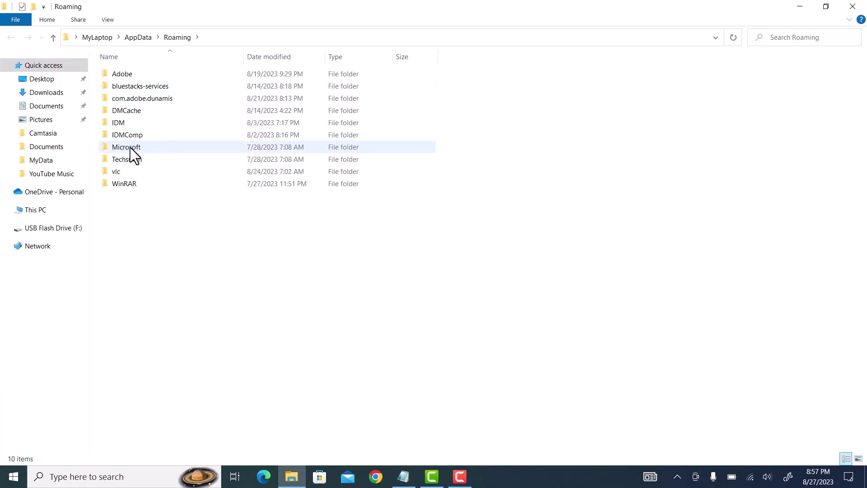
pyautogui.doubleClick(130, 147)
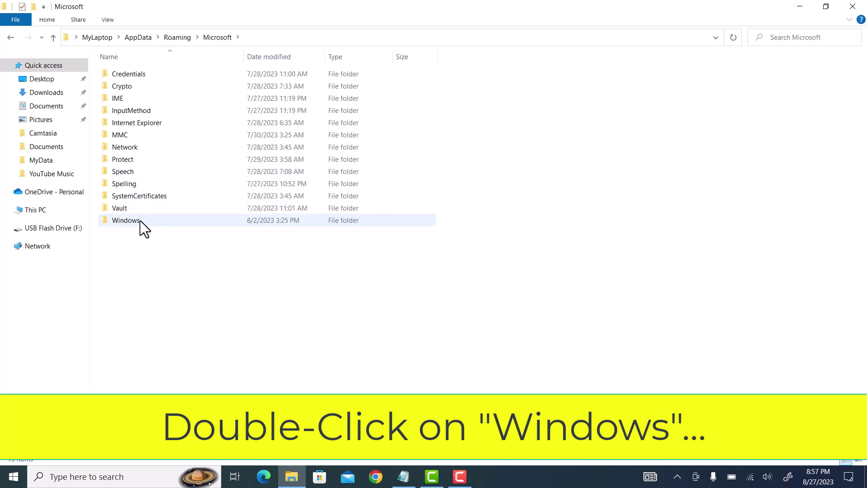
pyautogui.doubleClick(140, 220)
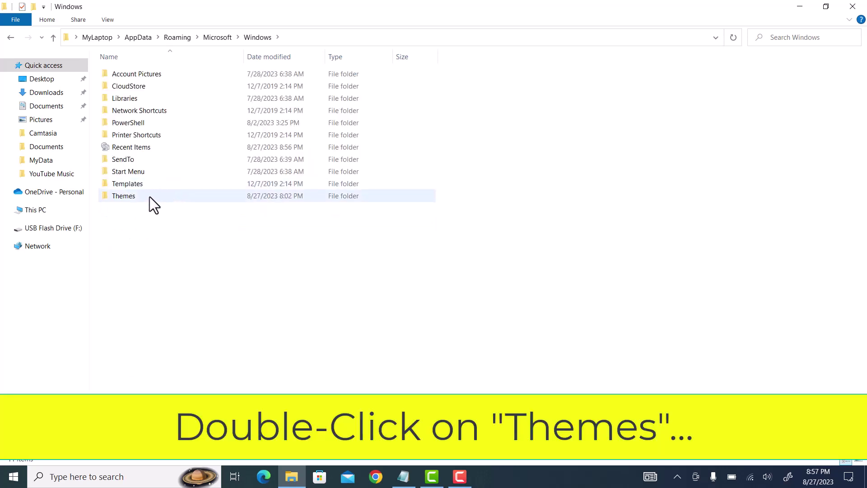
pyautogui.click(150, 197)
pyautogui.doubleClick(150, 196)
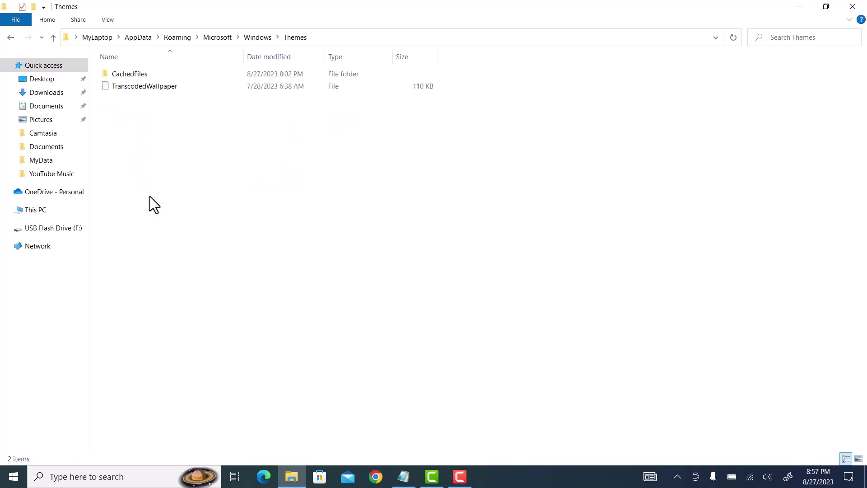
# - Rename the TranscodedWallpaper file to TranscodedWallpaper.old
pyautogui.rightClick(156, 85)
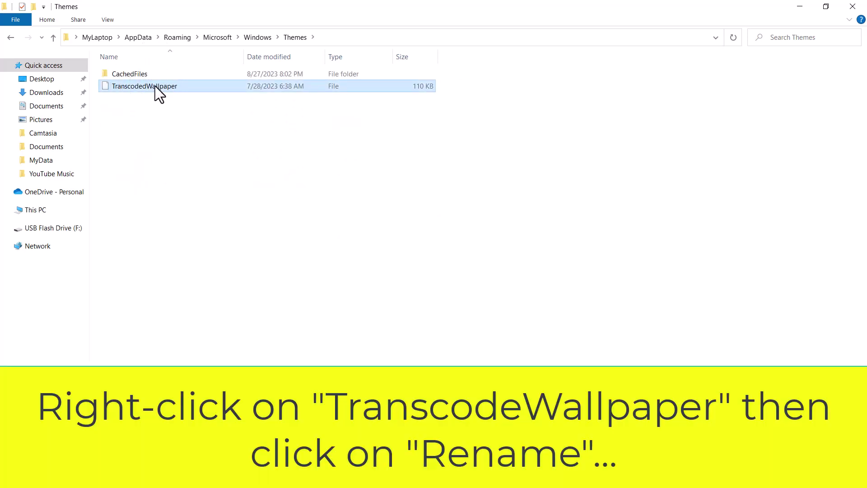
pyautogui.rightClick(155, 86)
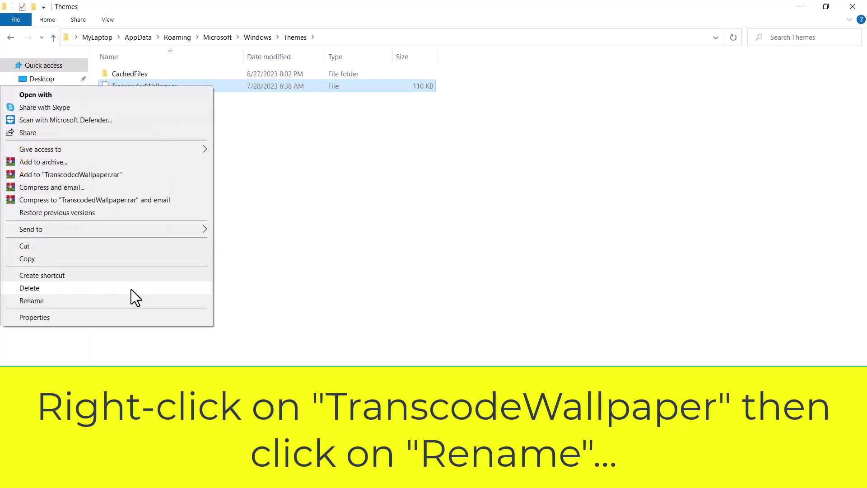
pyautogui.click(126, 299)
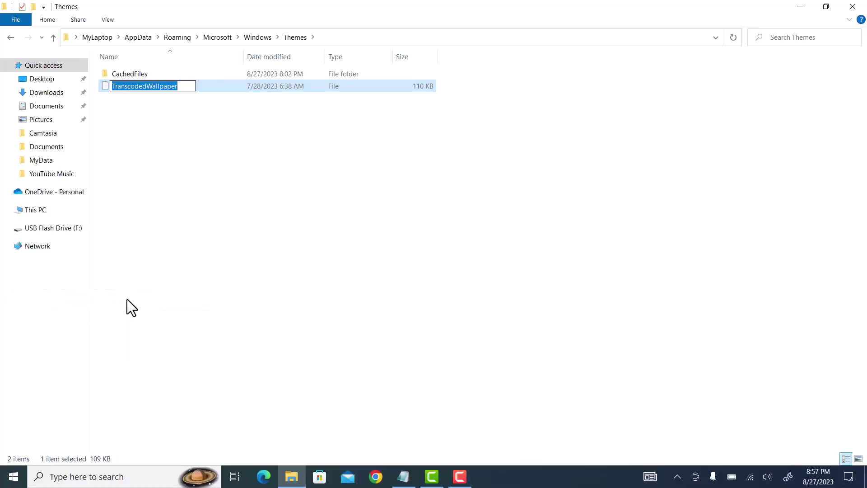
pyautogui.press('End')
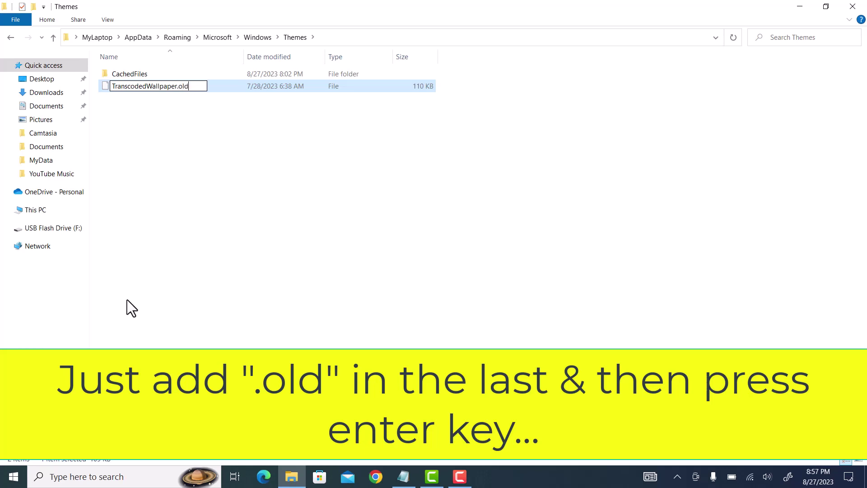
pyautogui.press('Return')
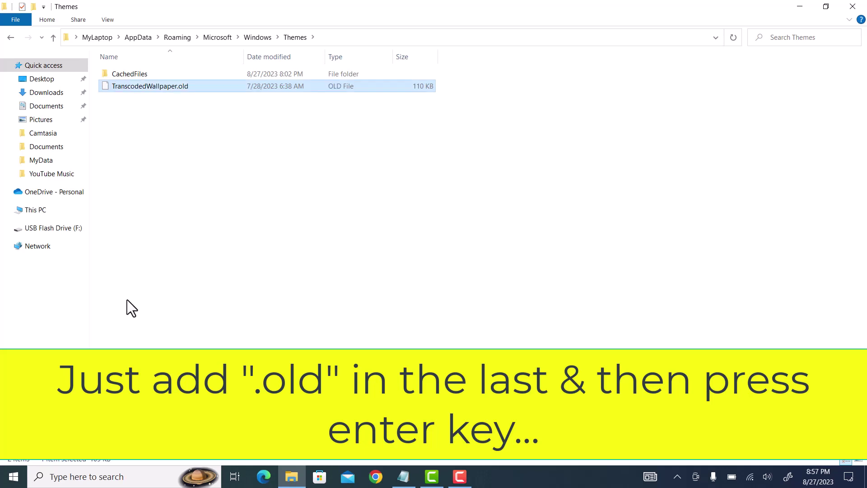
# - Deselect the renamed wallpaper file and close the Themes folder window
pyautogui.click(161, 90)
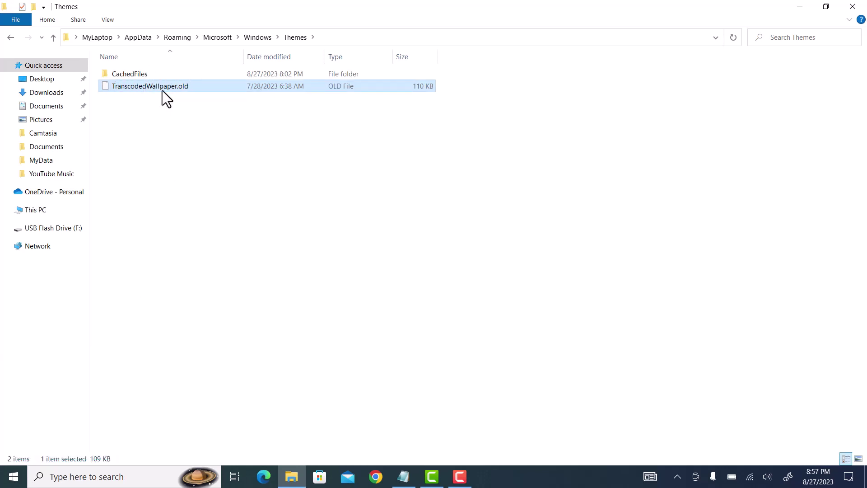
pyautogui.press('F9')
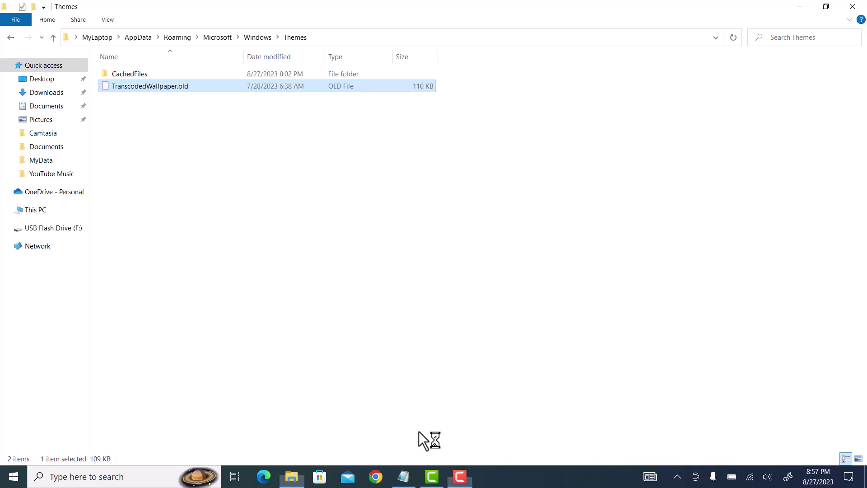
pyautogui.click(182, 92)
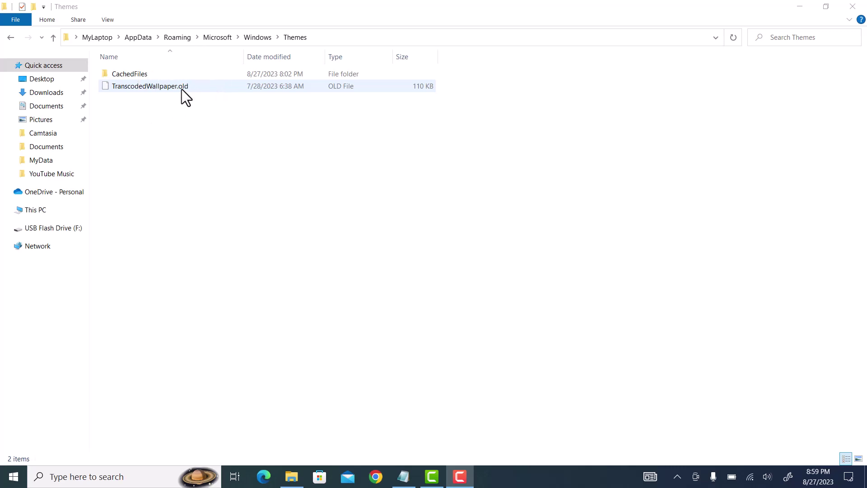
pyautogui.click(523, 167)
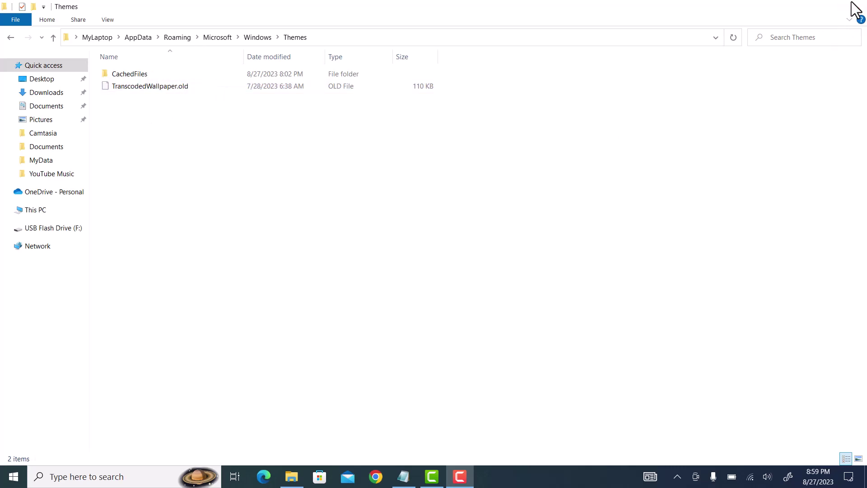
pyautogui.click(853, 6)
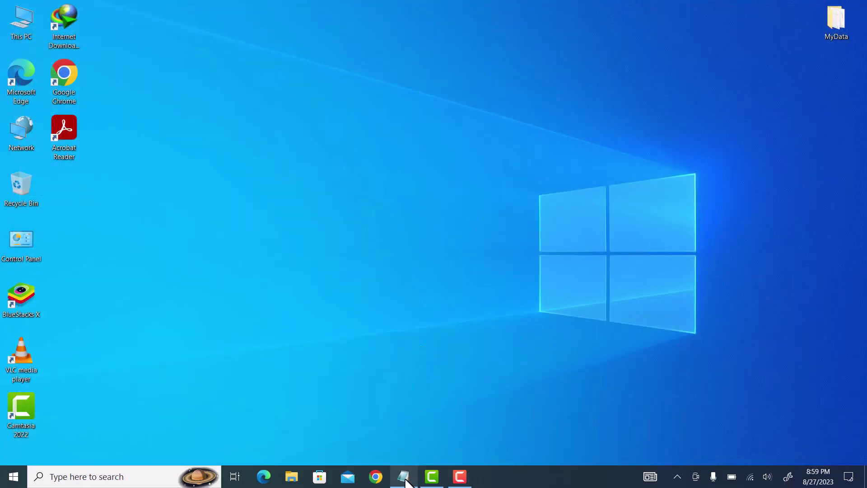
# - Highlight the two Notepad lines advising a restart of the PC or laptop to apply the changes, and minimize Notepad
pyautogui.click(404, 477)
pyautogui.moveTo(332, 253); pyautogui.dragTo(820, 253)
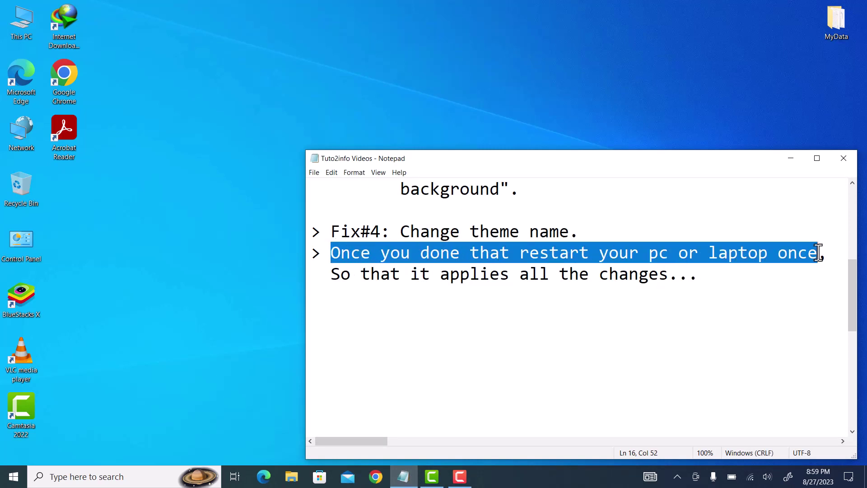
pyautogui.moveTo(331, 275); pyautogui.dragTo(743, 267)
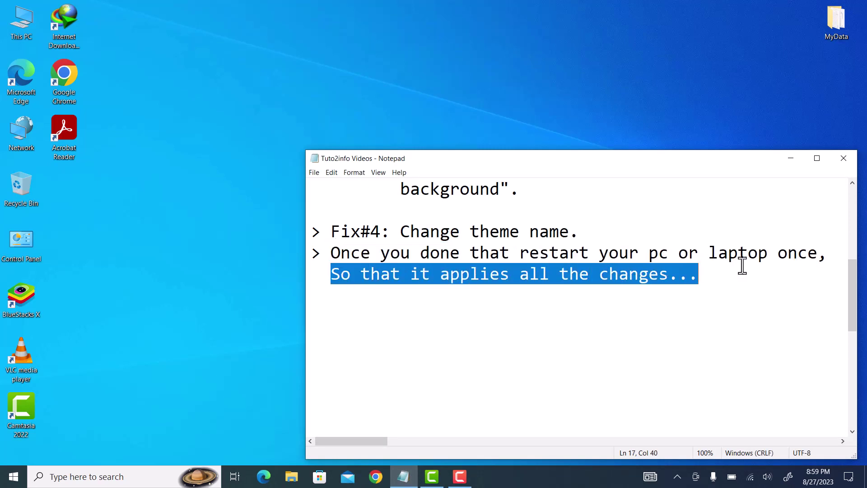
pyautogui.click(790, 158)
# - Open the desktop's Personalize settings, choose the blue Windows logo picture as the background, and close Settings
pyautogui.click(339, 173)
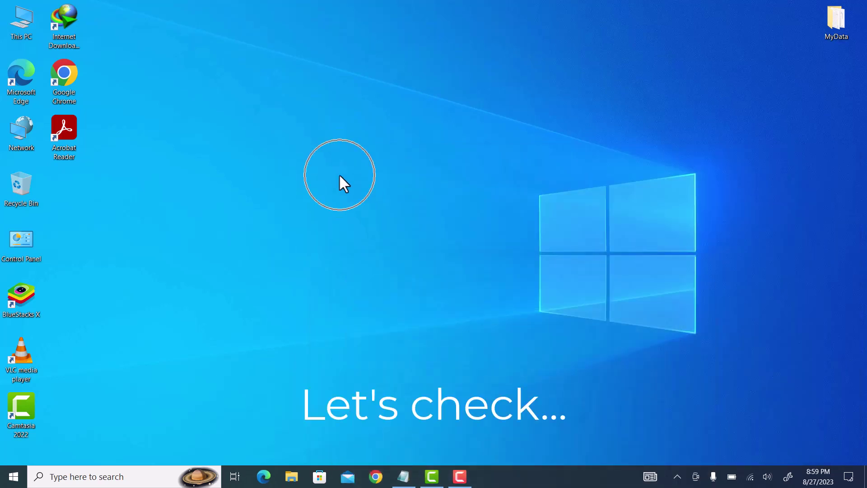
pyautogui.rightClick(340, 176)
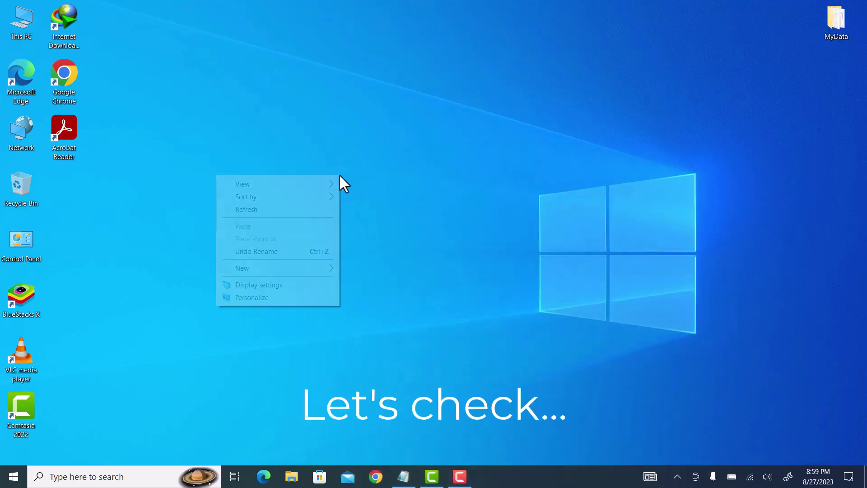
pyautogui.click(281, 297)
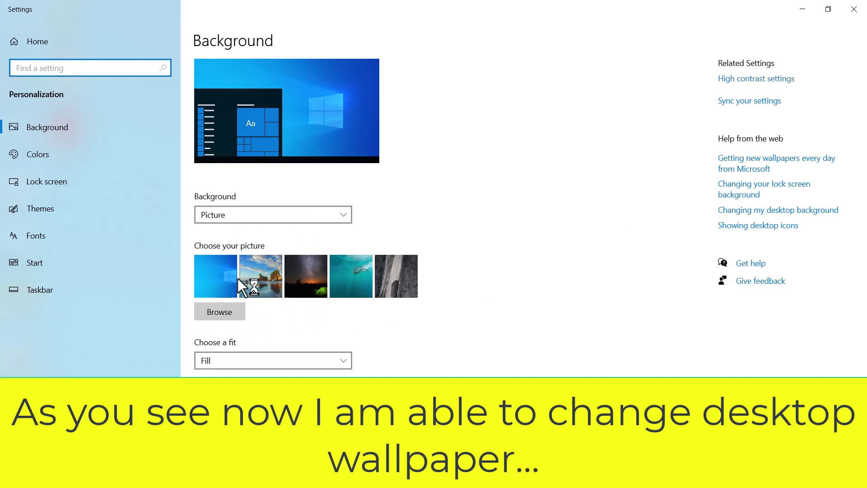
pyautogui.click(223, 275)
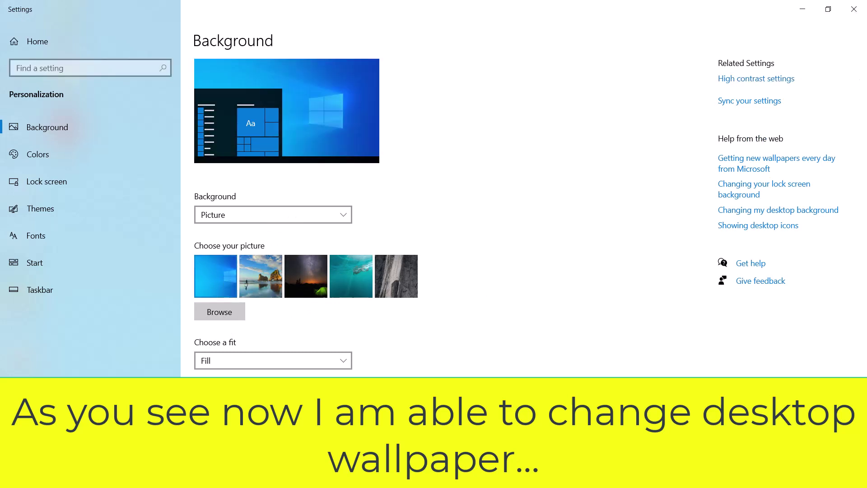
pyautogui.click(853, 9)
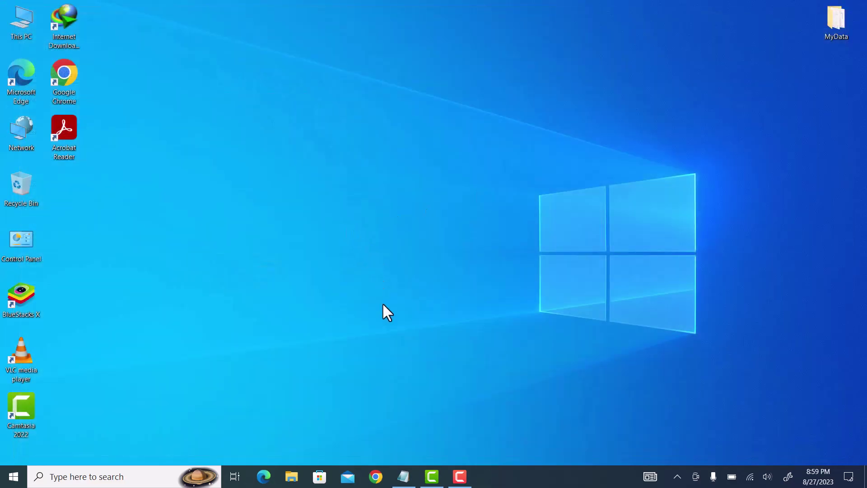
# - Restore Notepad and highlight the closing note about the 4 ways to fix the Windows 10 desktop background problem
pyautogui.click(404, 477)
pyautogui.scroll(-3, 443, 309)
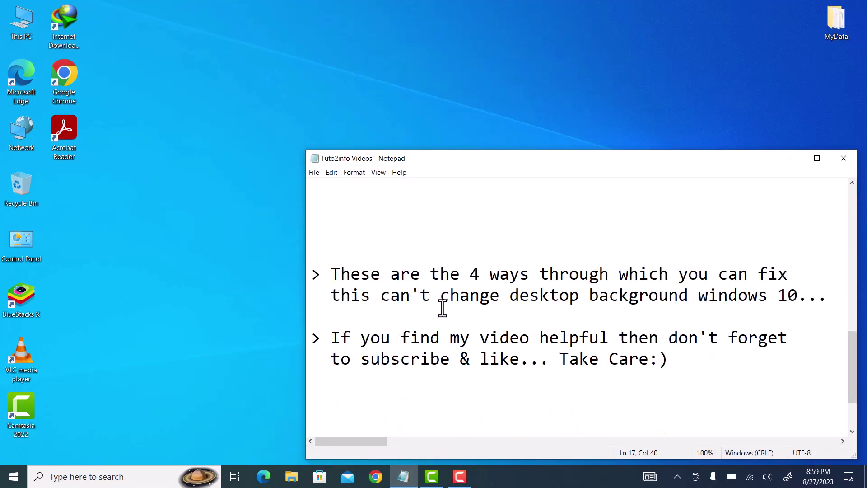
pyautogui.moveTo(332, 273); pyautogui.dragTo(789, 273)
pyautogui.moveTo(333, 297); pyautogui.dragTo(644, 330)
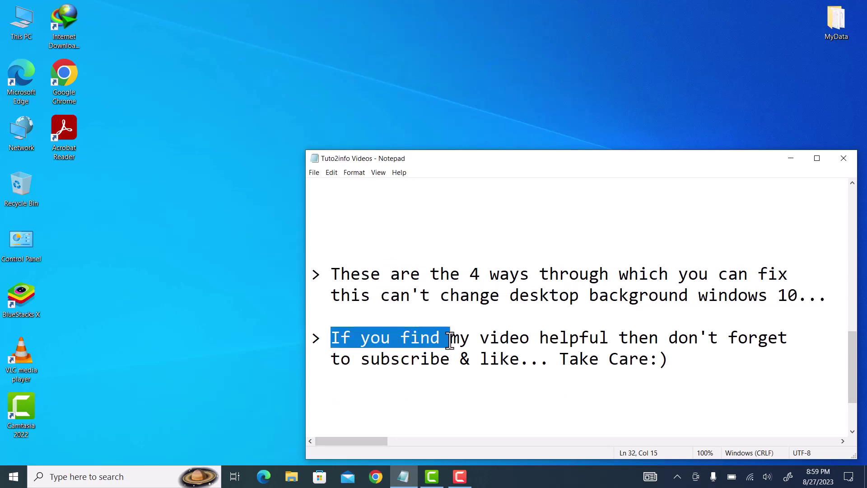